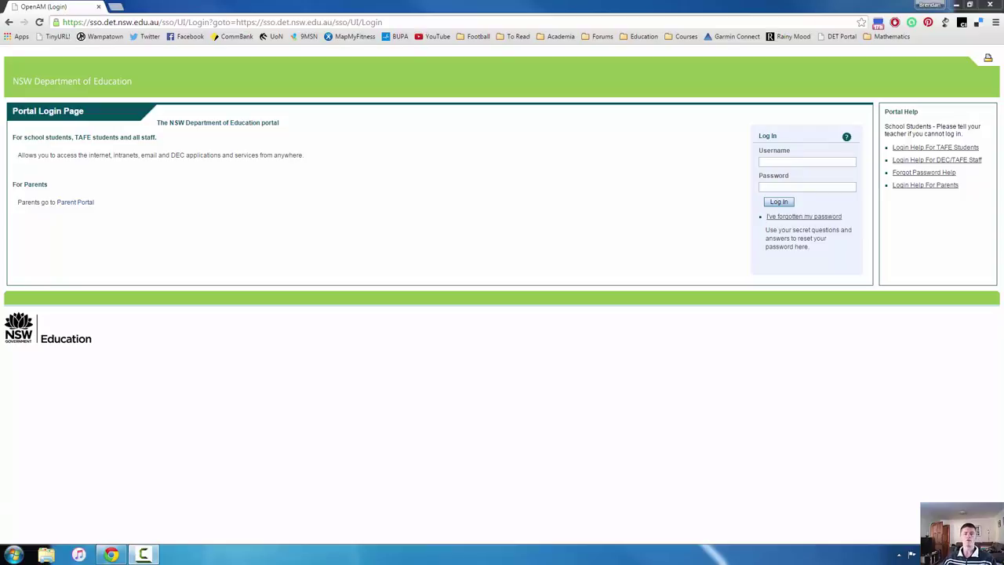
# Log in to the NSW Department of Education portal with the username and password, and accept the acceptable use policy
pyautogui.click(785, 162)
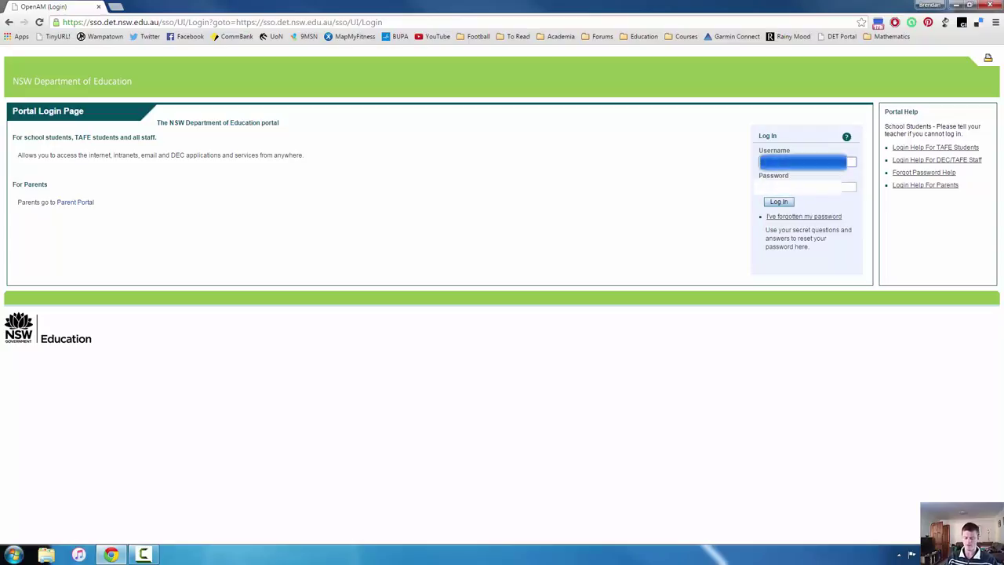
pyautogui.press('Tab')
pyautogui.press('Return')
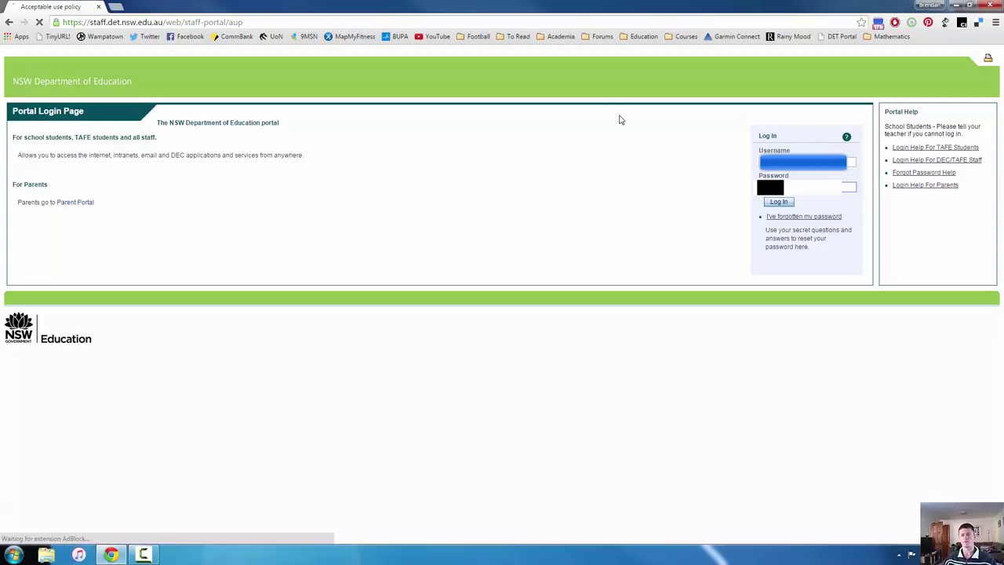
pyautogui.click(657, 474)
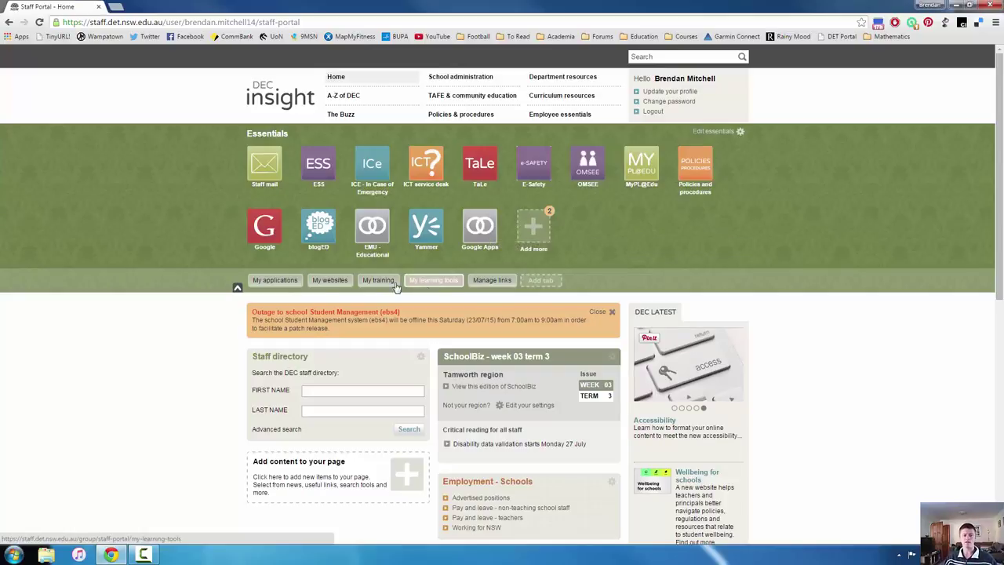
# Open My learning tools in the staff portal and add Microsoft Office 365 to My Essentials
pyautogui.click(436, 287)
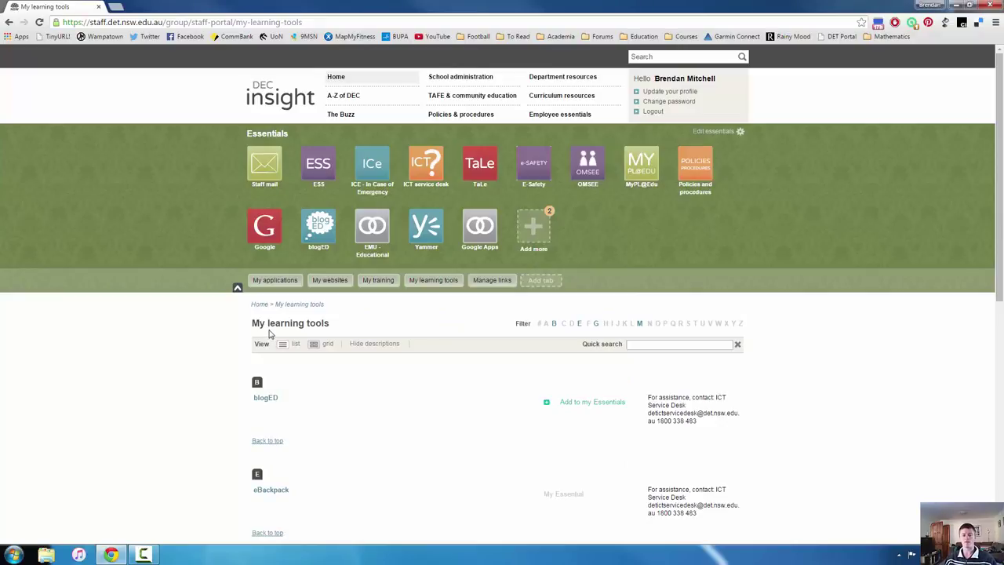
pyautogui.scroll(-3, 269, 333)
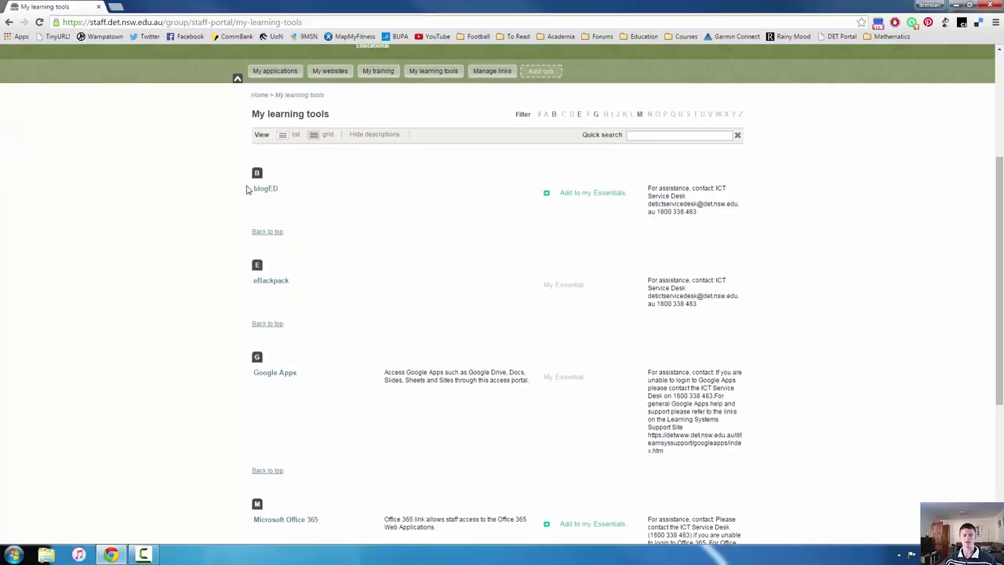
pyautogui.scroll(-1, 250, 228)
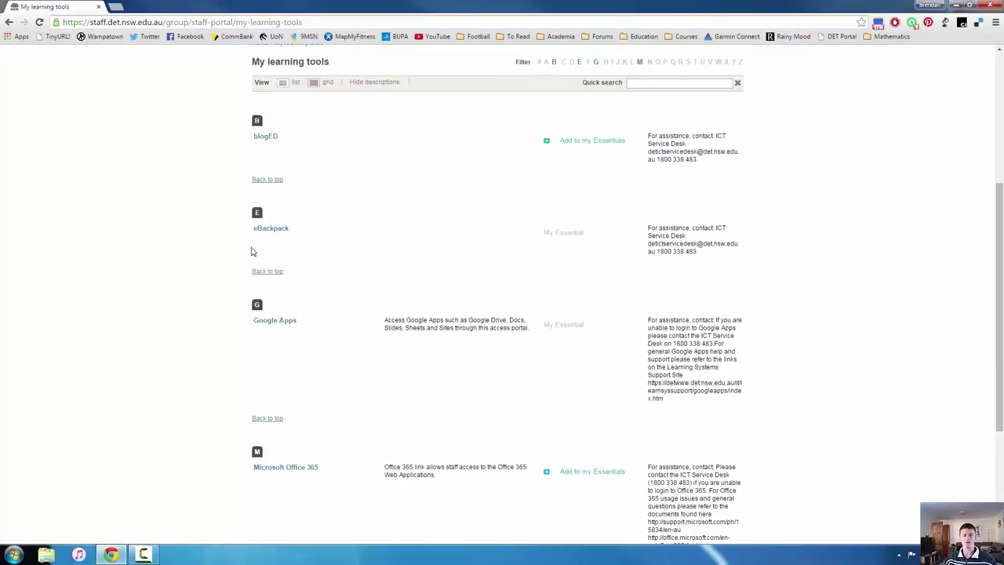
pyautogui.click(589, 474)
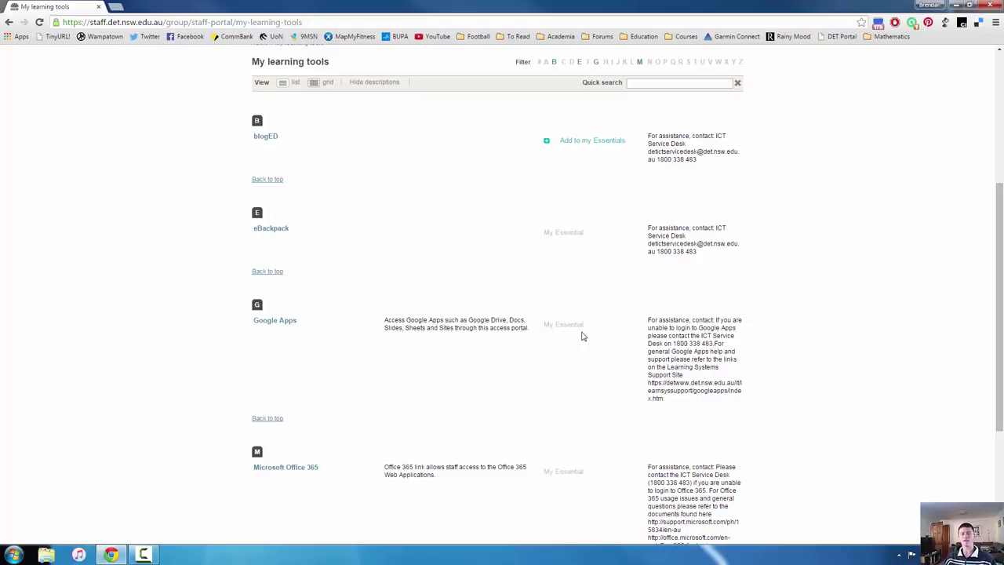
# Open Google Apps from the Essentials and look through the Collaborate & Present, Organise and Investigate apps
pyautogui.scroll(4, 582, 335)
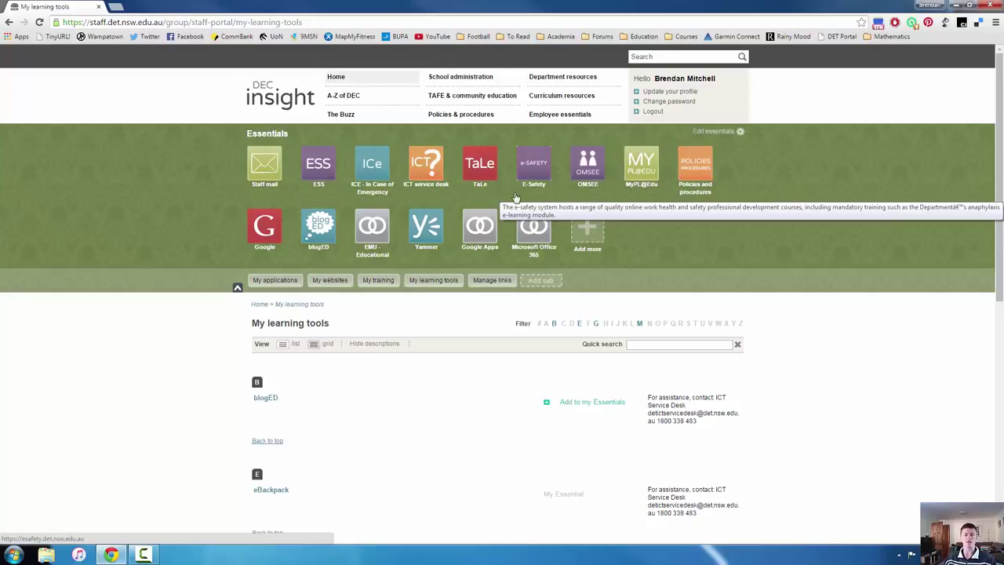
pyautogui.click(482, 233)
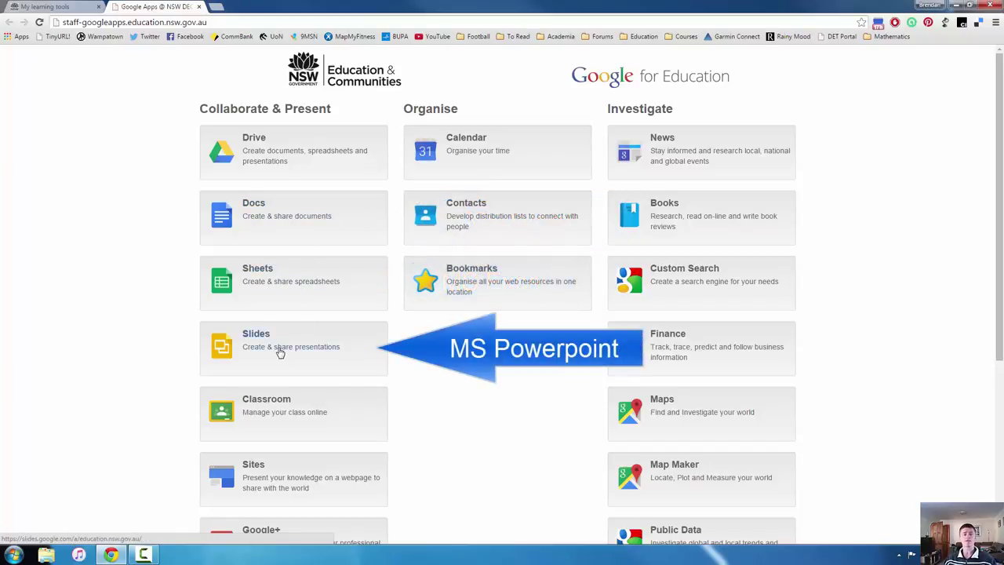
pyautogui.scroll(-2, 280, 352)
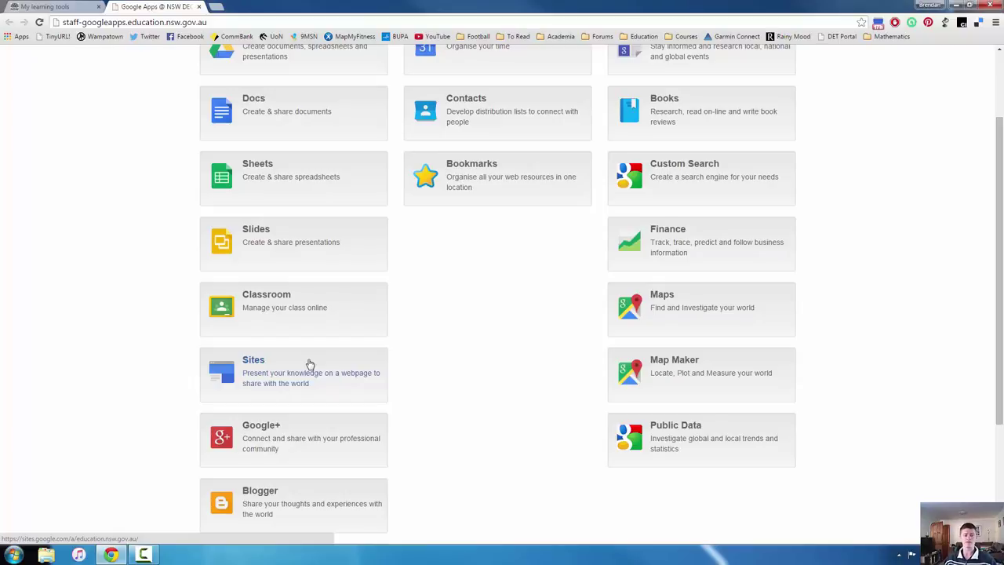
pyautogui.scroll(-2, 310, 365)
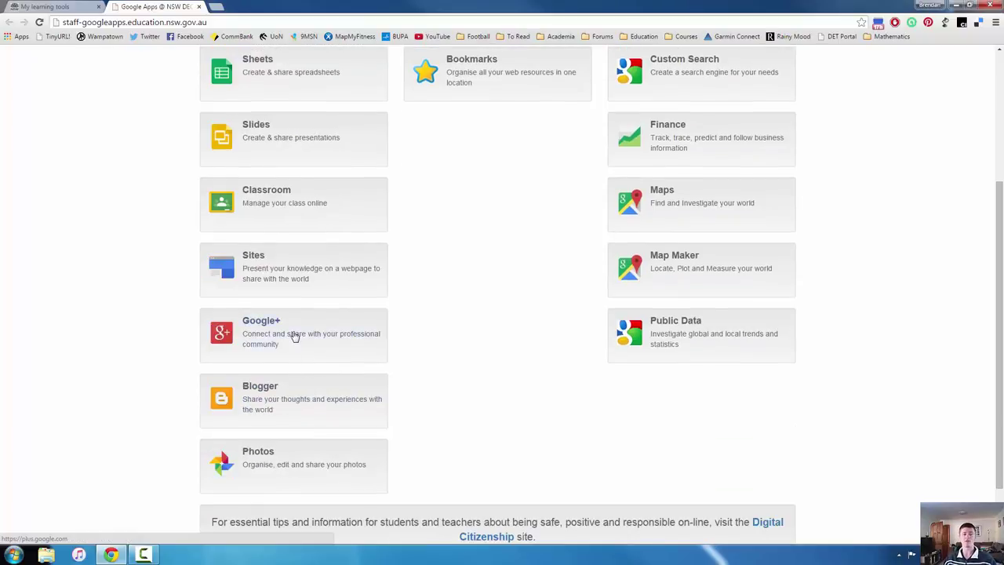
pyautogui.scroll(-1, 291, 334)
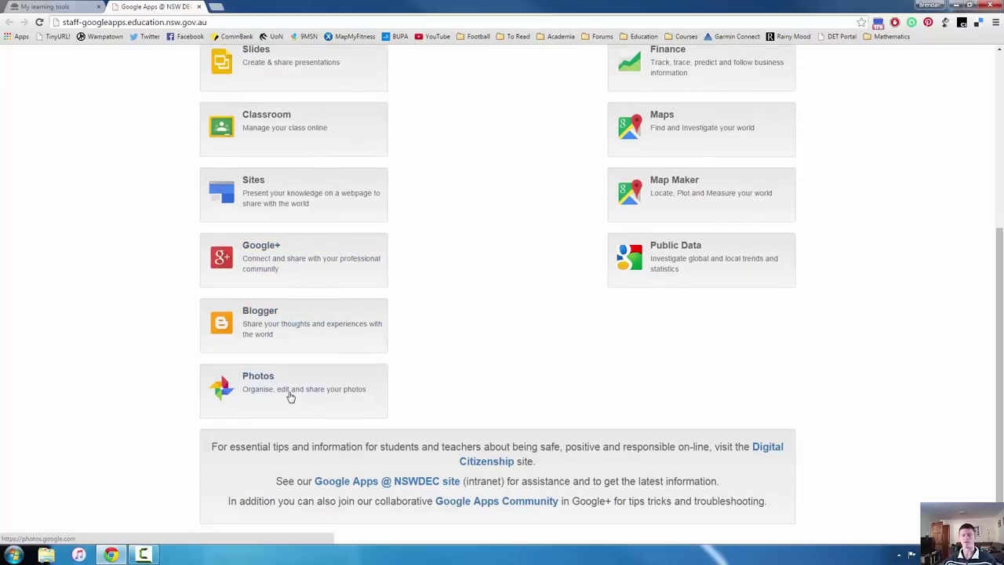
pyautogui.scroll(4, 291, 397)
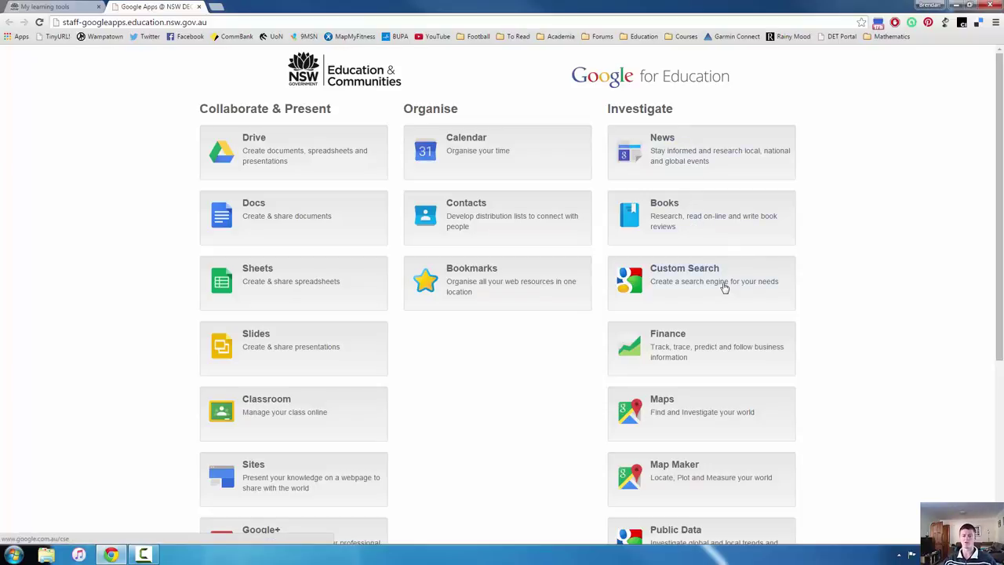
pyautogui.scroll(-2, 722, 285)
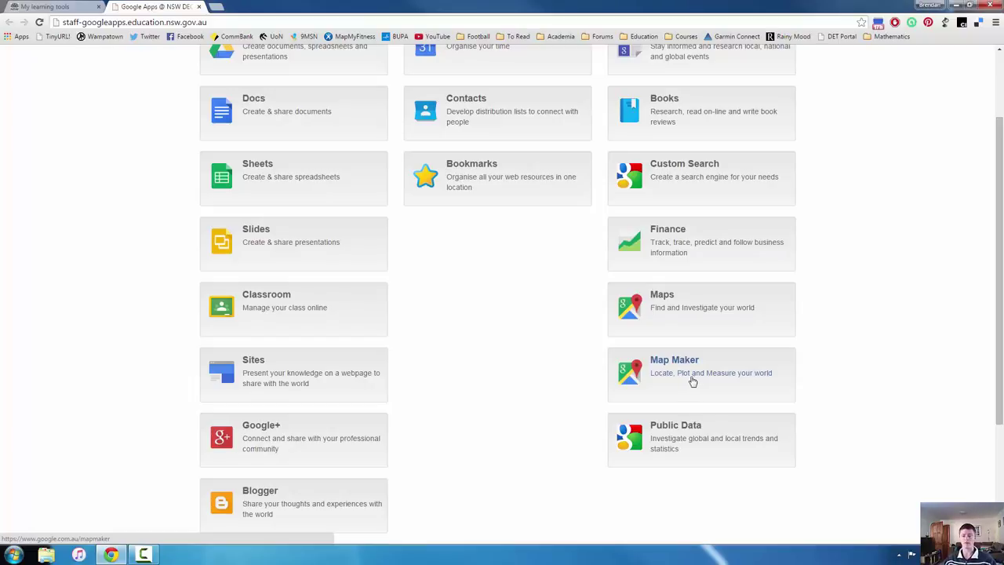
pyautogui.scroll(3, 561, 327)
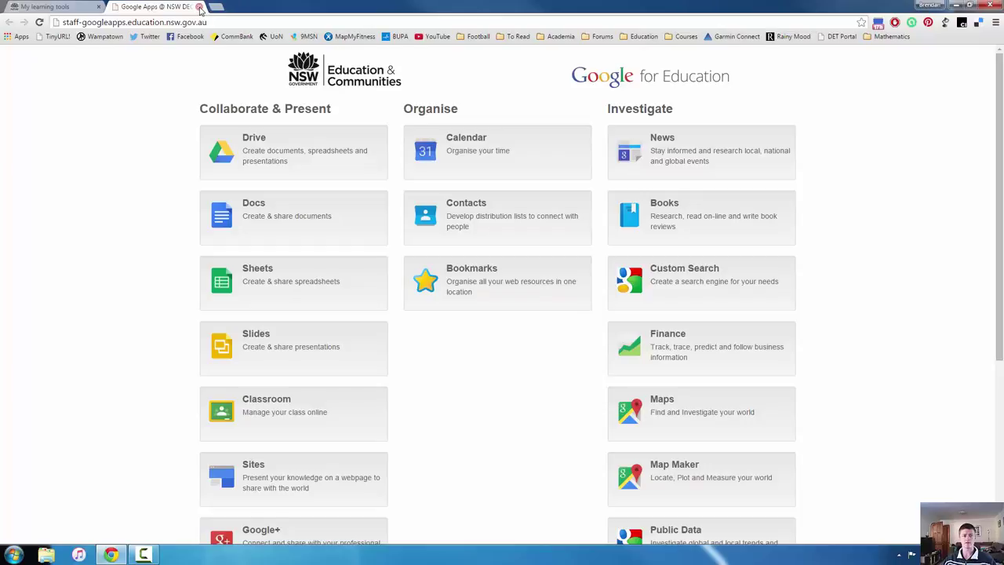
# Close the Google Apps page and log out of the staff portal
pyautogui.click(200, 7)
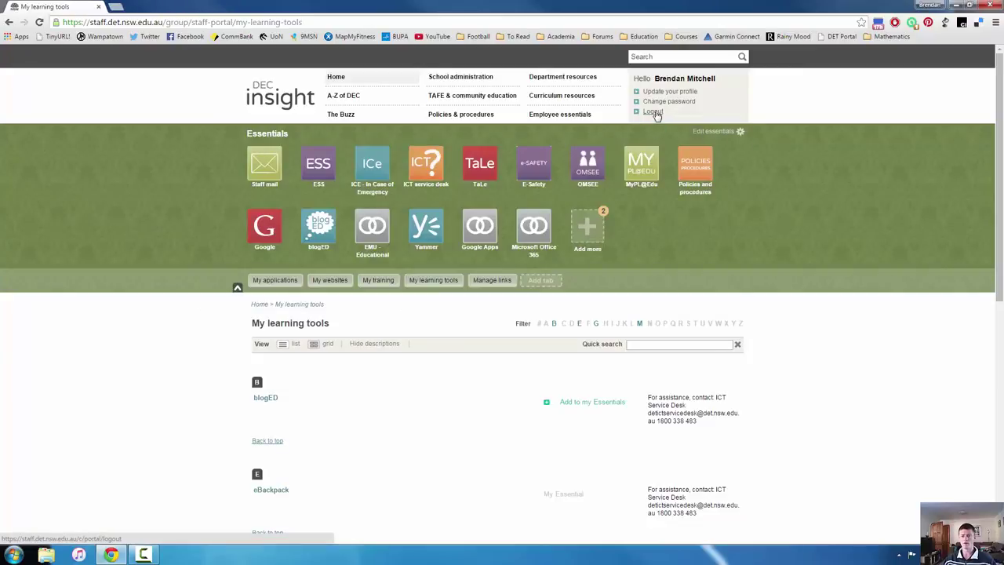
pyautogui.click(654, 113)
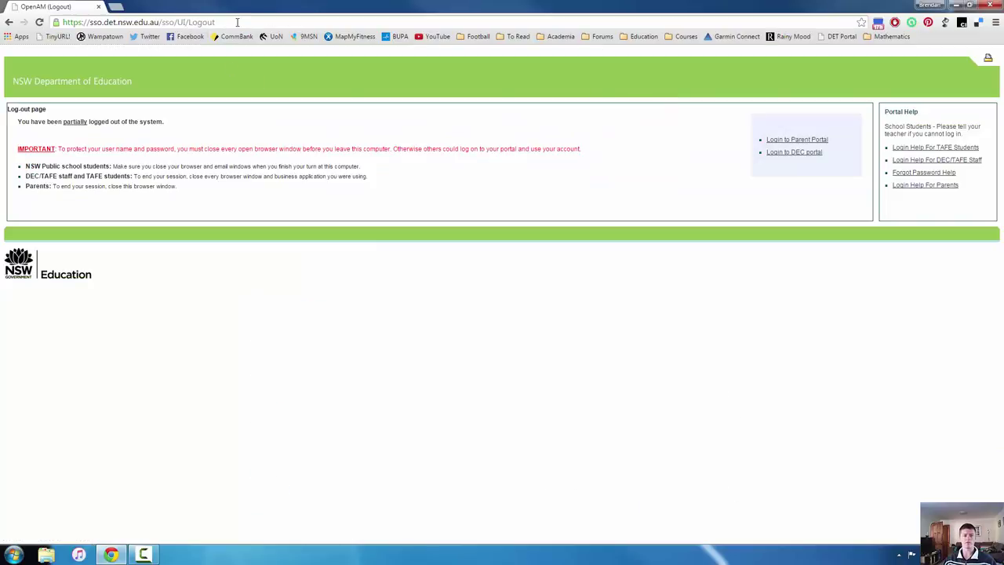
# Search Google for "google drive", open the Google Drive site from the results and go to My Drive
pyautogui.click(19, 37)
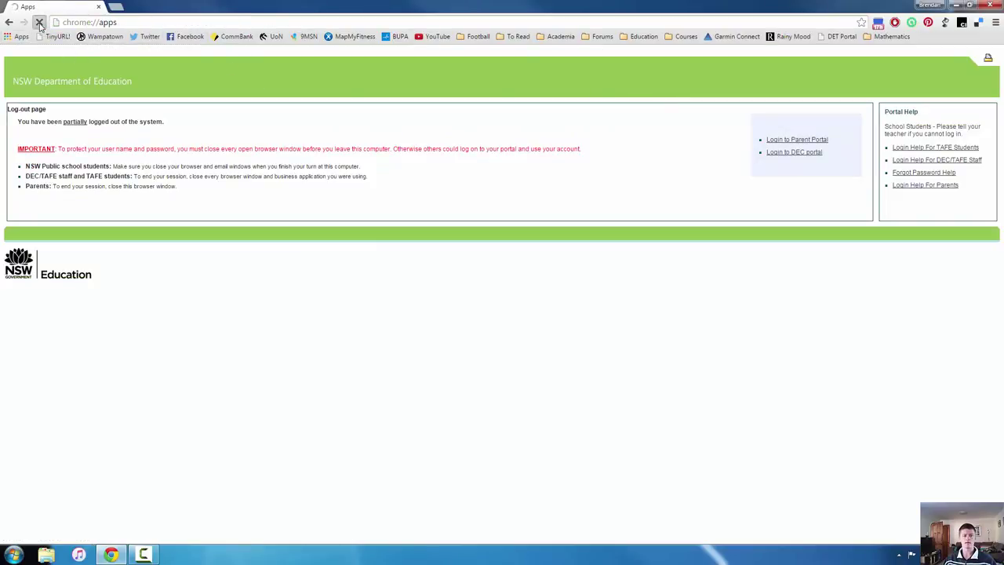
pyautogui.click(40, 22)
pyautogui.click(155, 22)
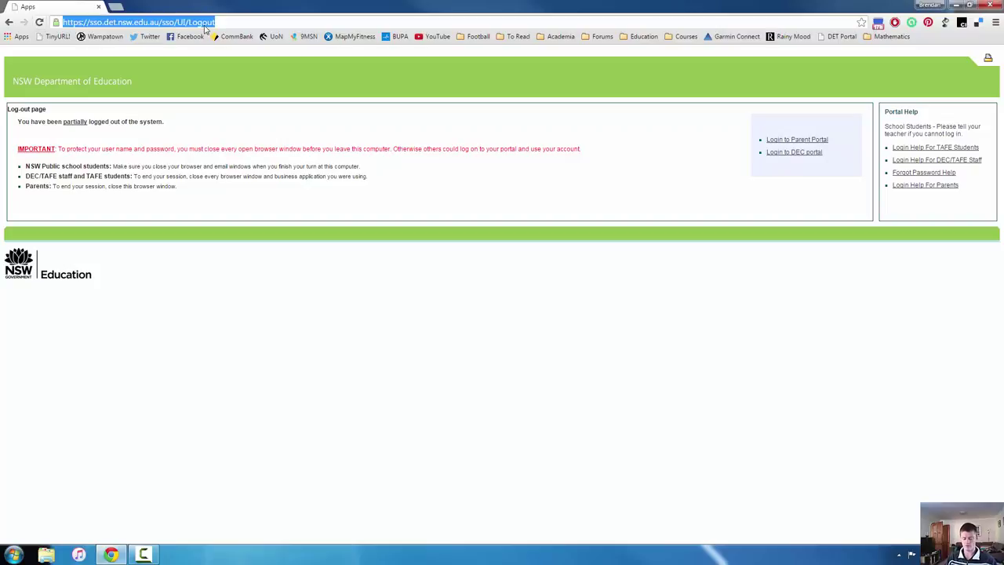
pyautogui.write('google')
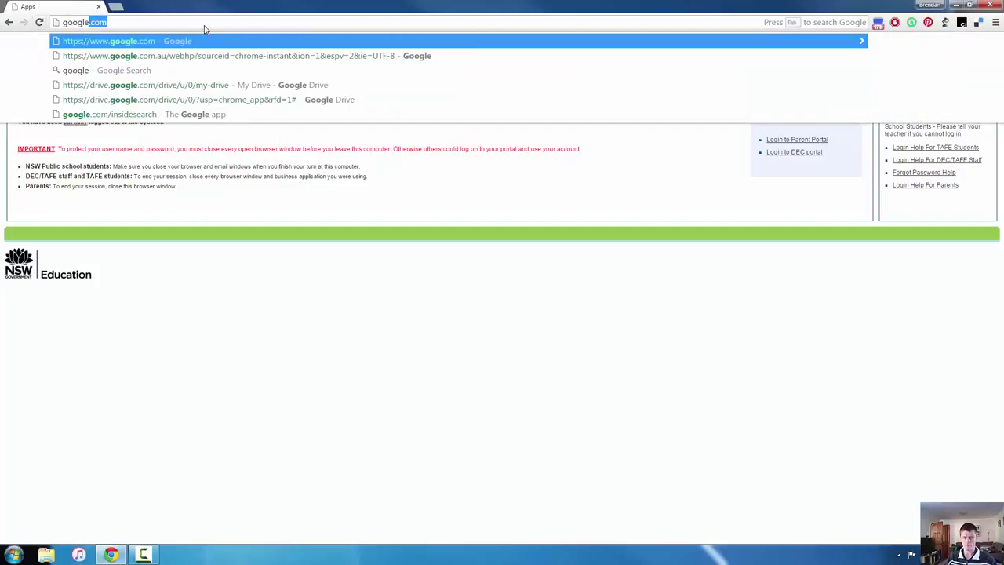
pyautogui.write(' drive')
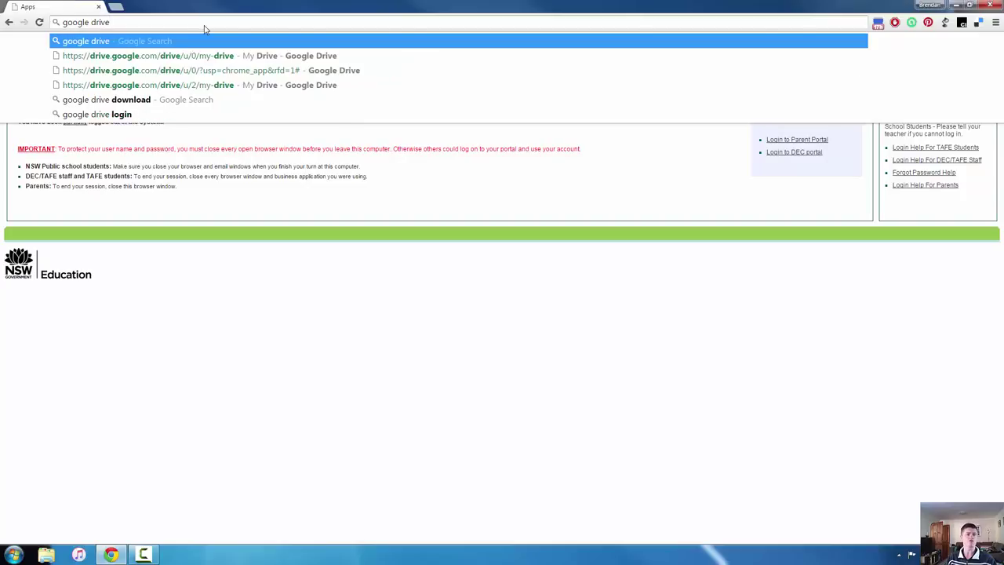
pyautogui.press('Return')
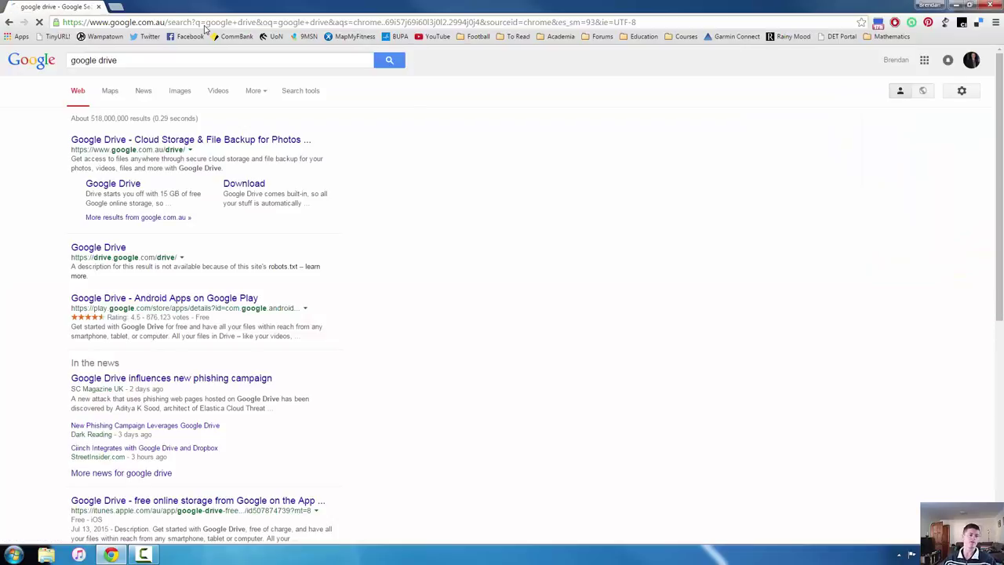
pyautogui.click(123, 141)
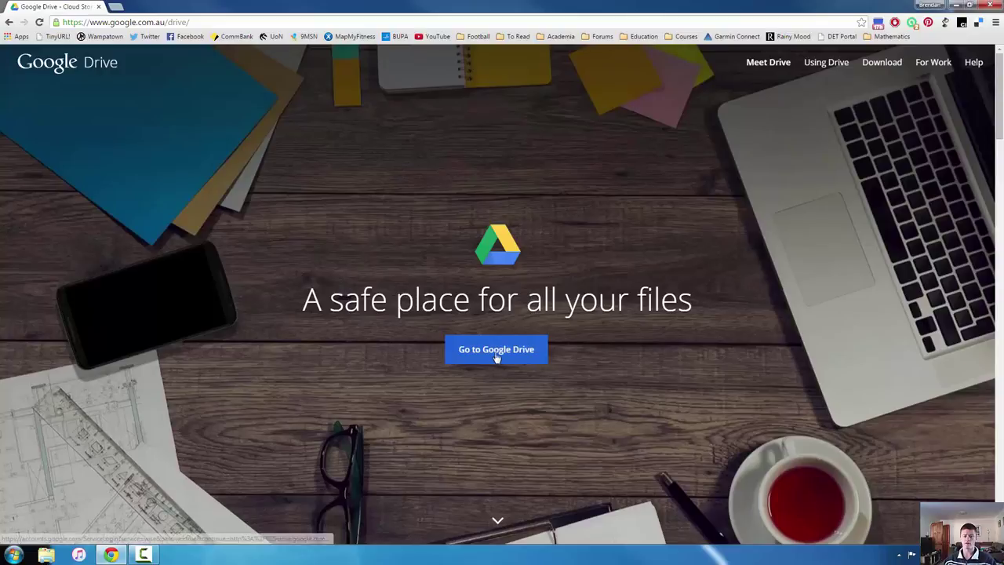
pyautogui.click(496, 351)
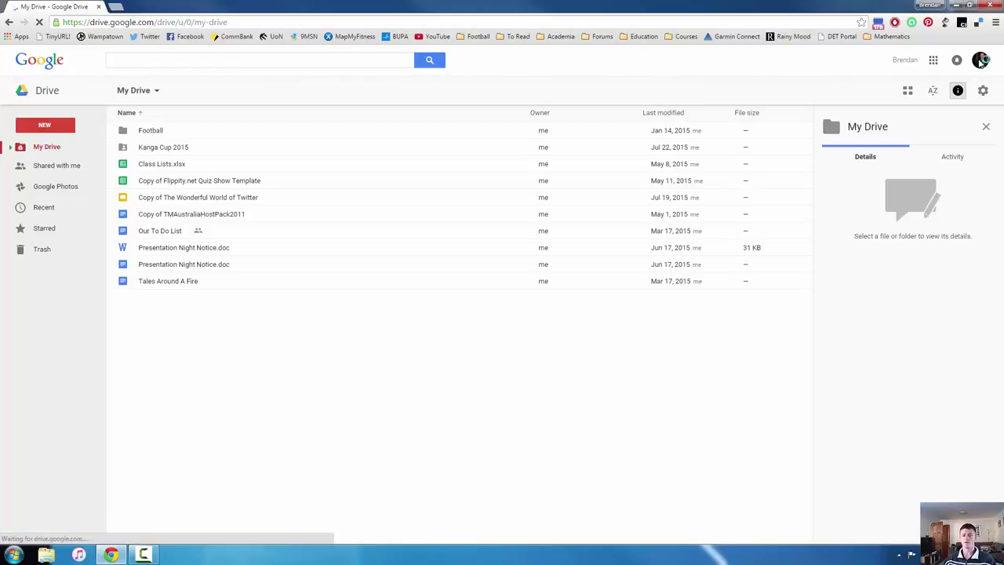
# Sign out of the Google account in Drive and close the log-out page
pyautogui.click(981, 62)
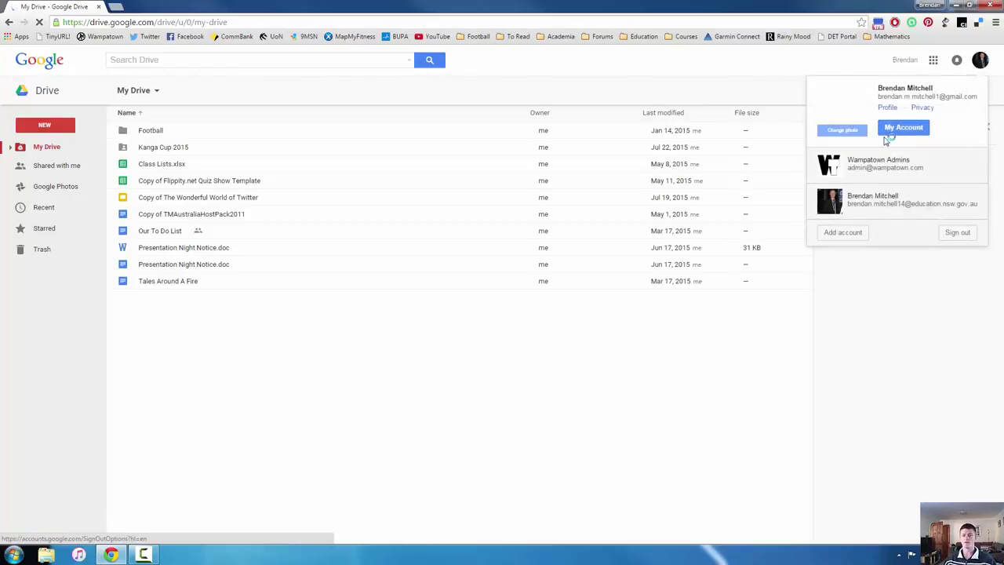
pyautogui.click(957, 233)
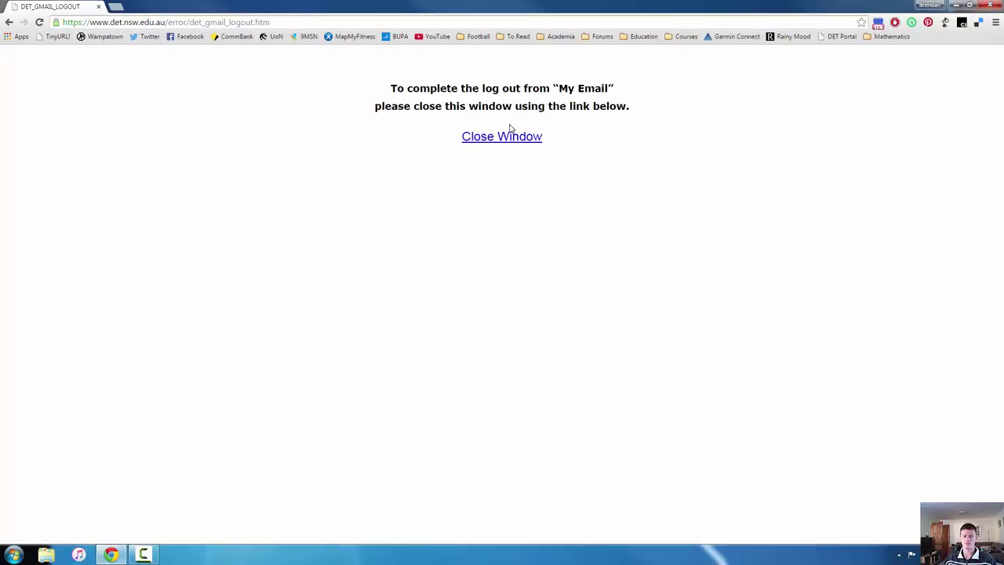
pyautogui.click(98, 6)
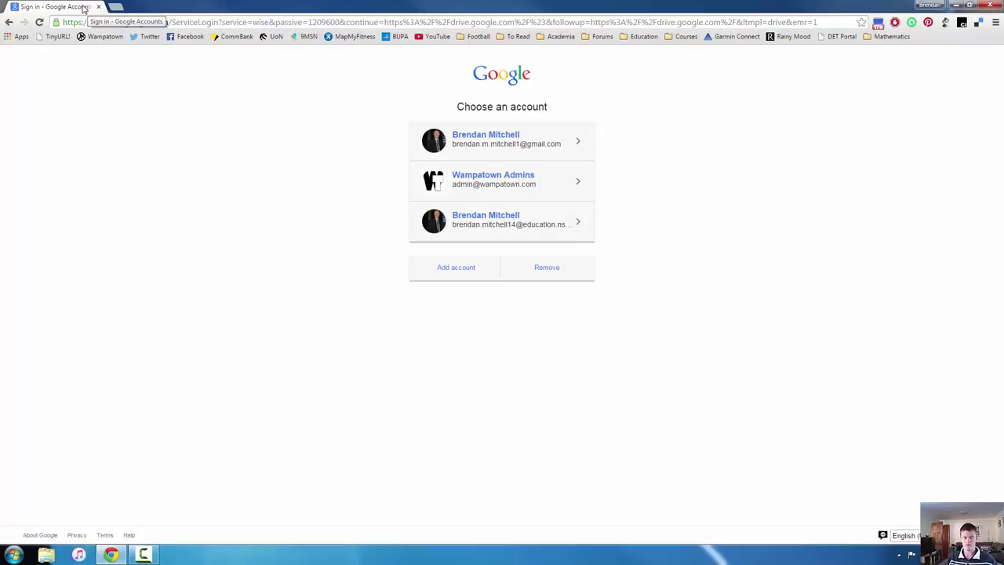
# Open an incognito window and load drive.google.com
pyautogui.hotkey('ctrl', 'shift', 'n')
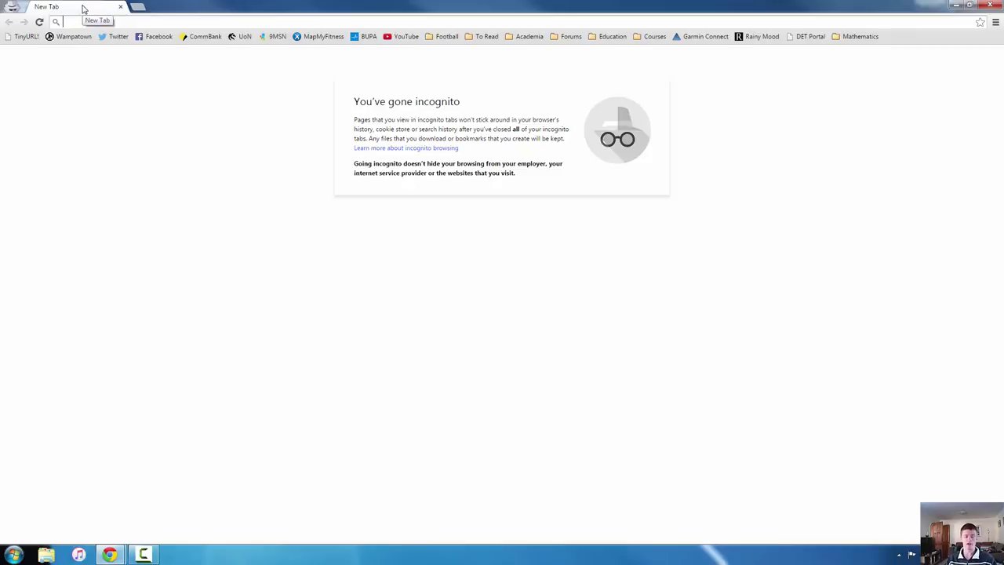
pyautogui.write('drive.google.com')
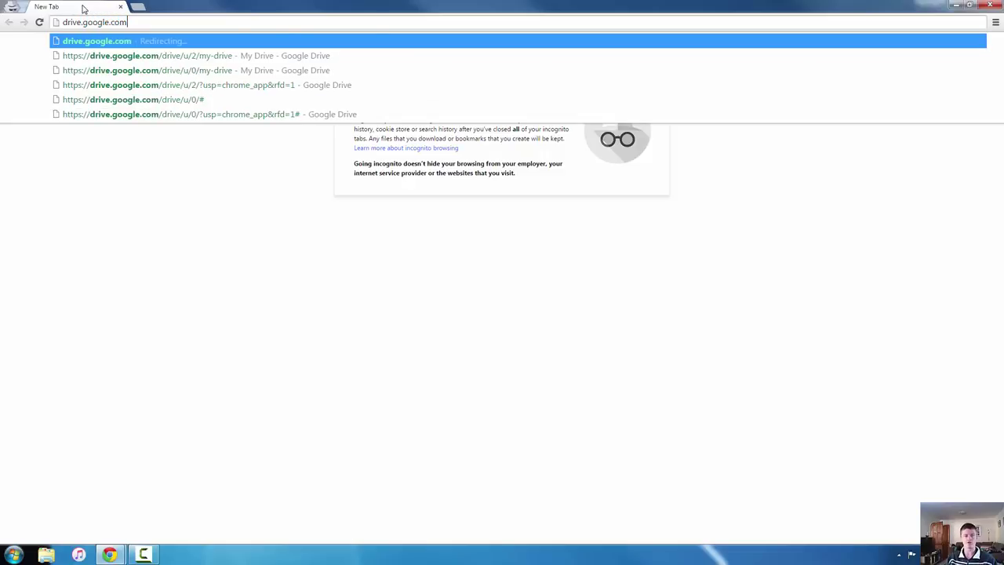
pyautogui.press('Return')
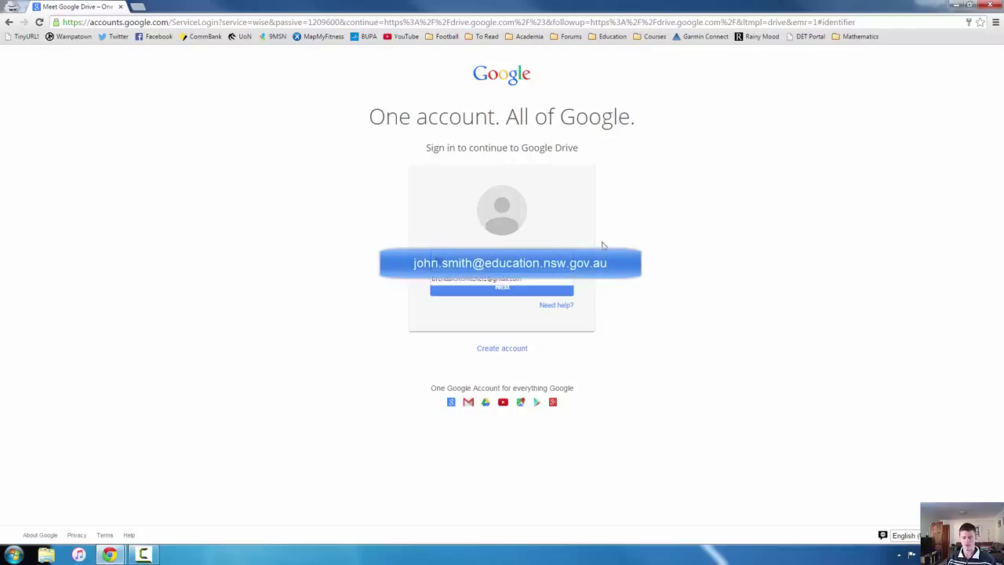
# Enter the education e-mail address on the Google Drive sign-in page and continue to the department's login page
pyautogui.write('b')
pyautogui.press('Down')
pyautogui.press('Return')
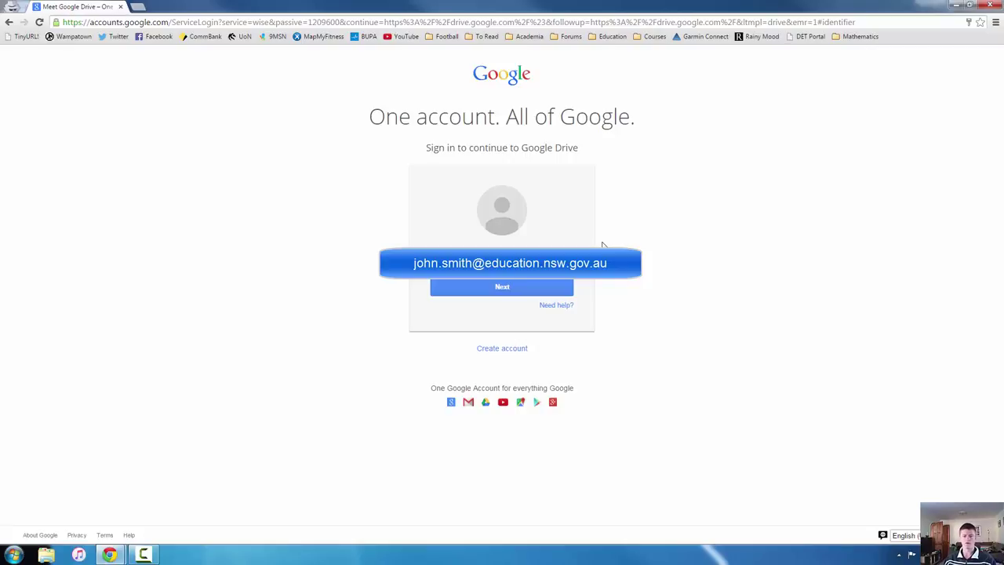
pyautogui.click(510, 291)
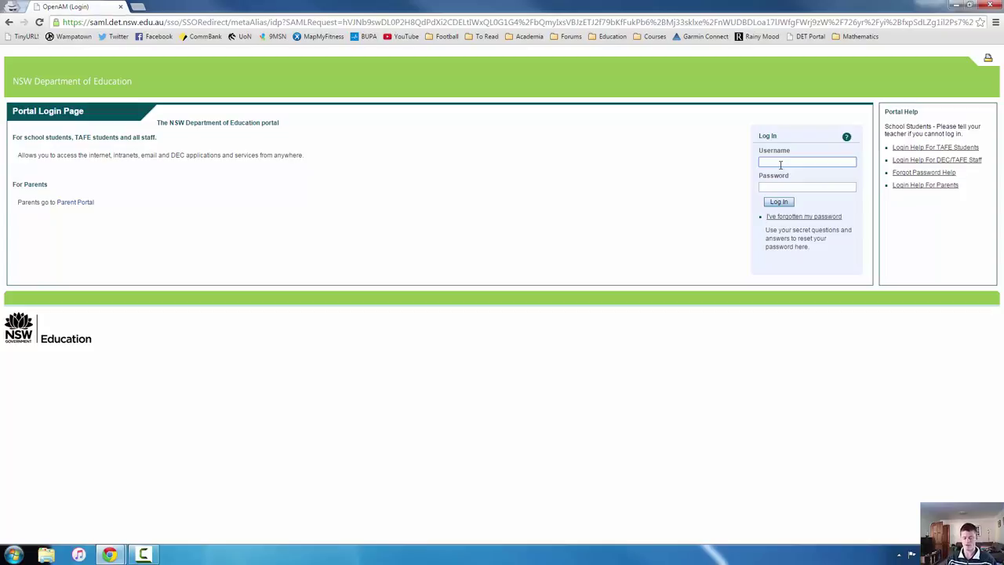
# Enter the portal username, fill in the saved account password and log in
pyautogui.click(781, 164)
pyautogui.press('Tab')
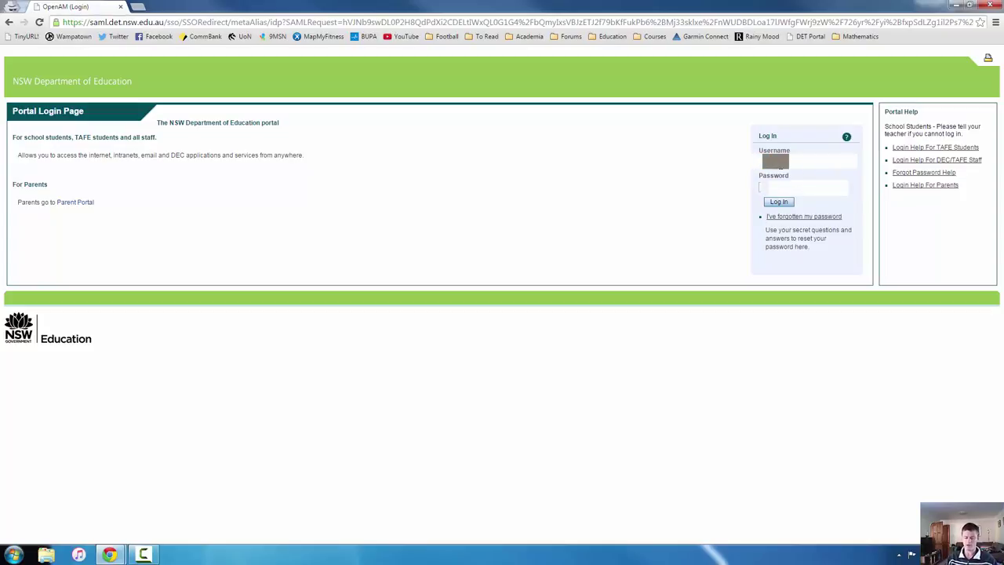
pyautogui.doubleClick(780, 165)
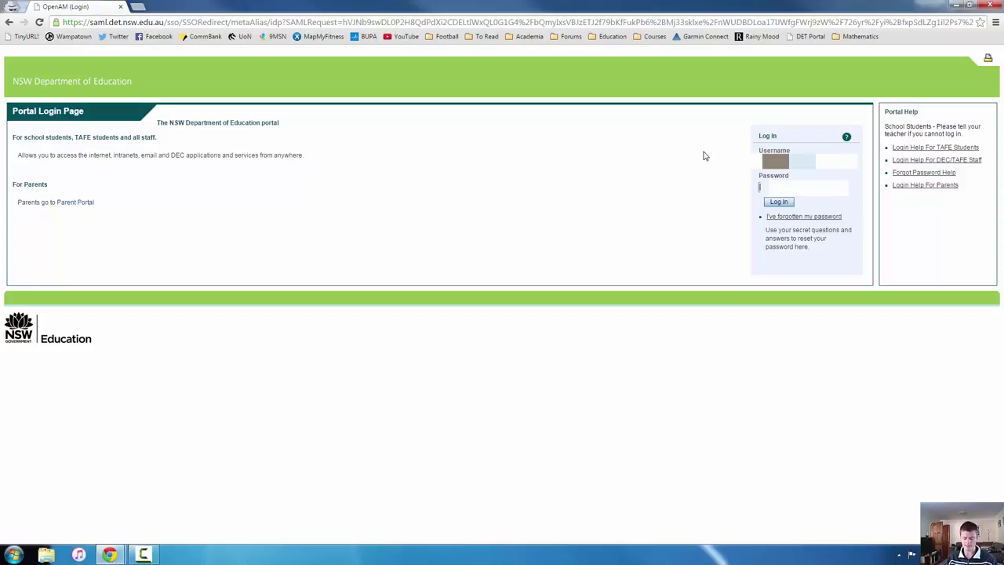
pyautogui.press('Down')
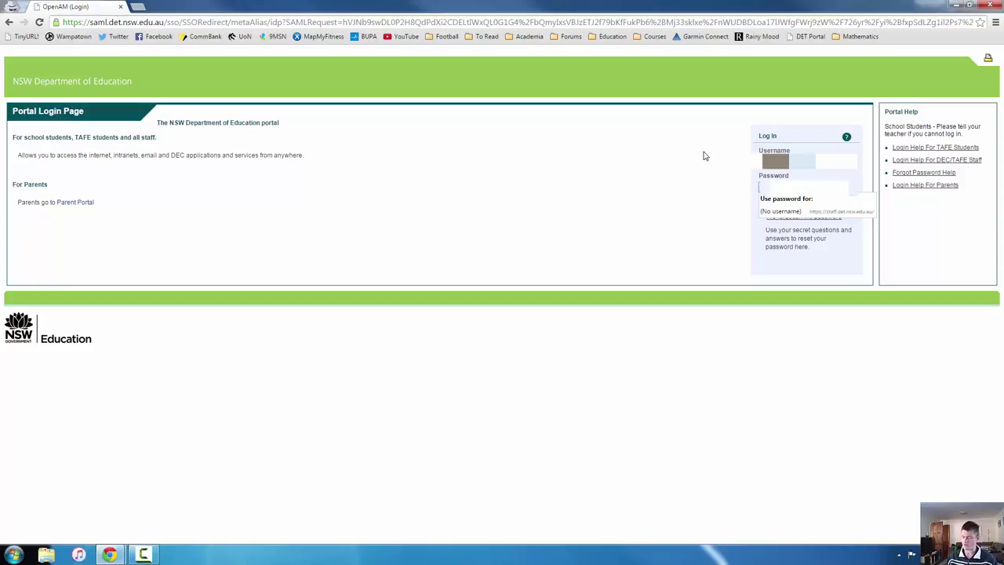
pyautogui.press('Return')
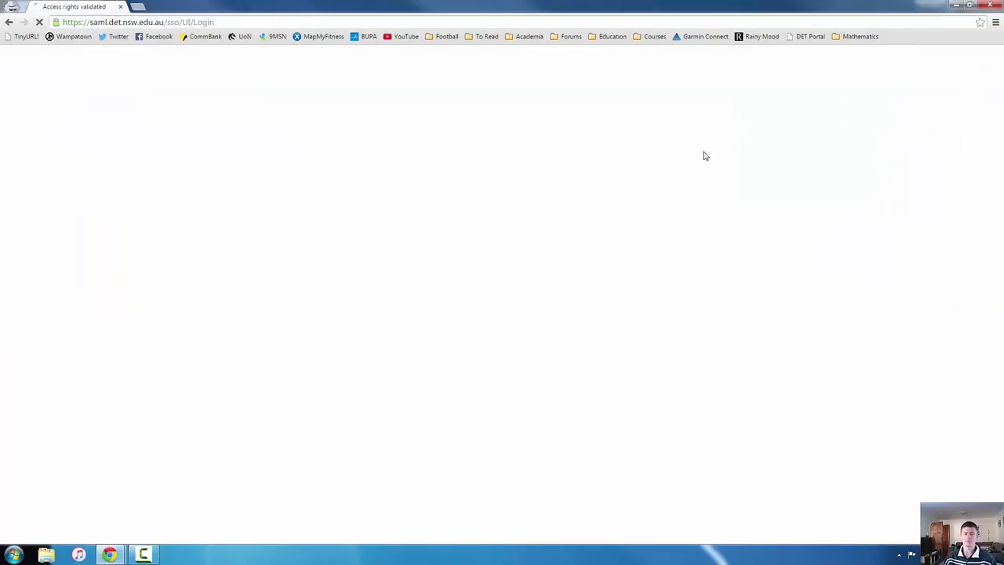